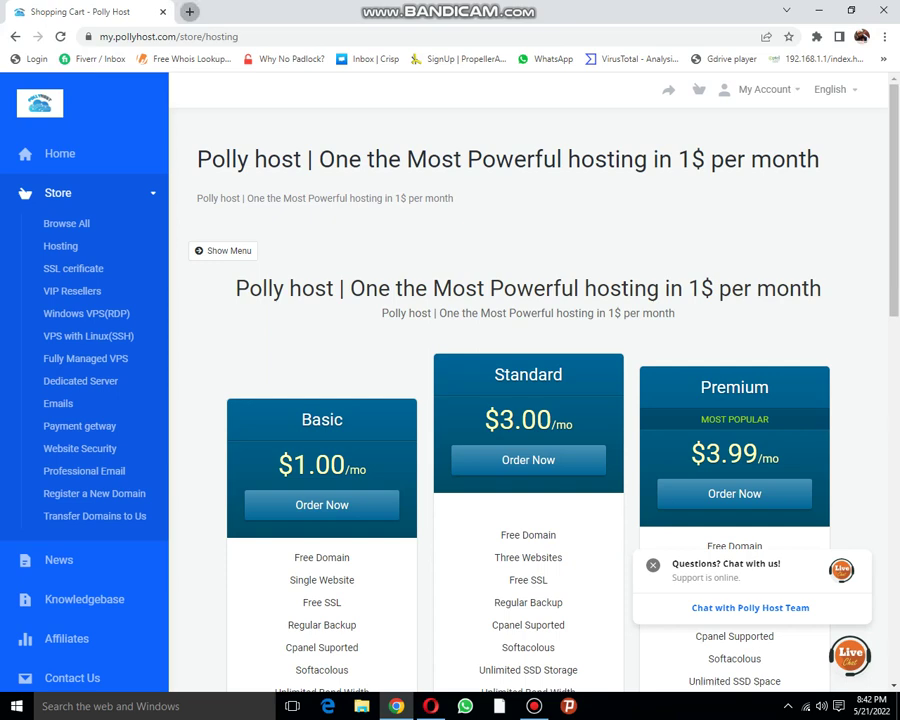
# Load the Binance account dashboard in a new Chrome tab from the 'bi' address suggestion
pyautogui.click(189, 11)
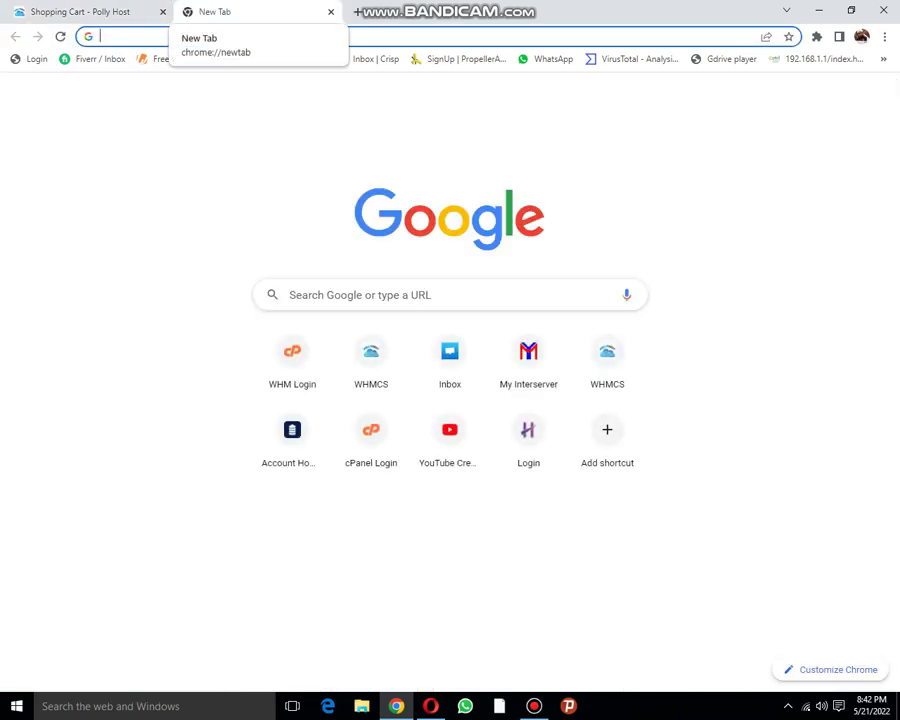
pyautogui.write('bi')
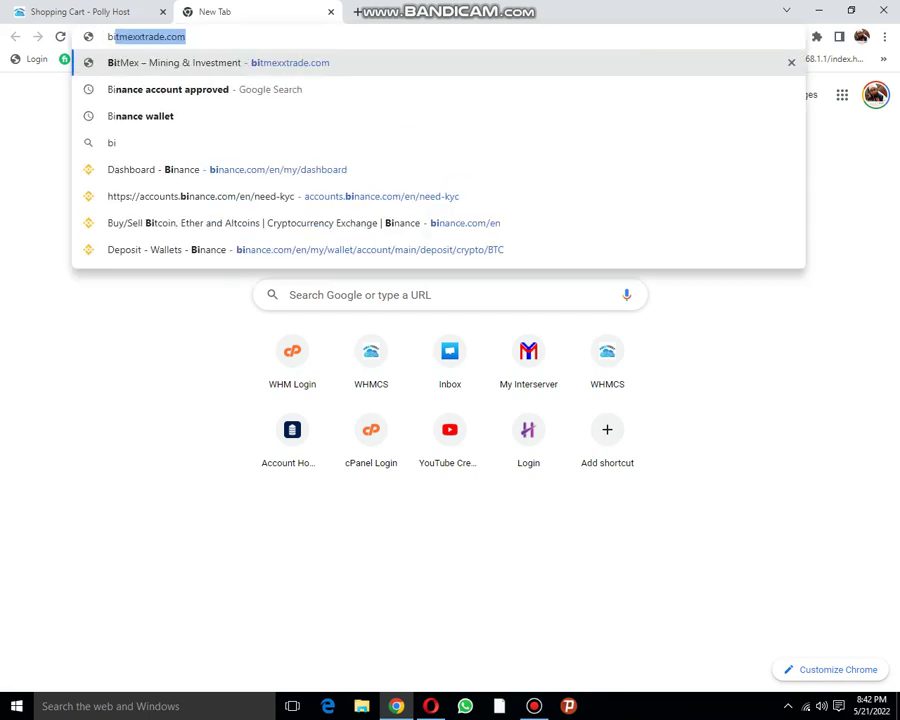
pyautogui.press('Down')
pyautogui.press('Down')
pyautogui.press('Down')
pyautogui.press('Down')
pyautogui.press('Return')
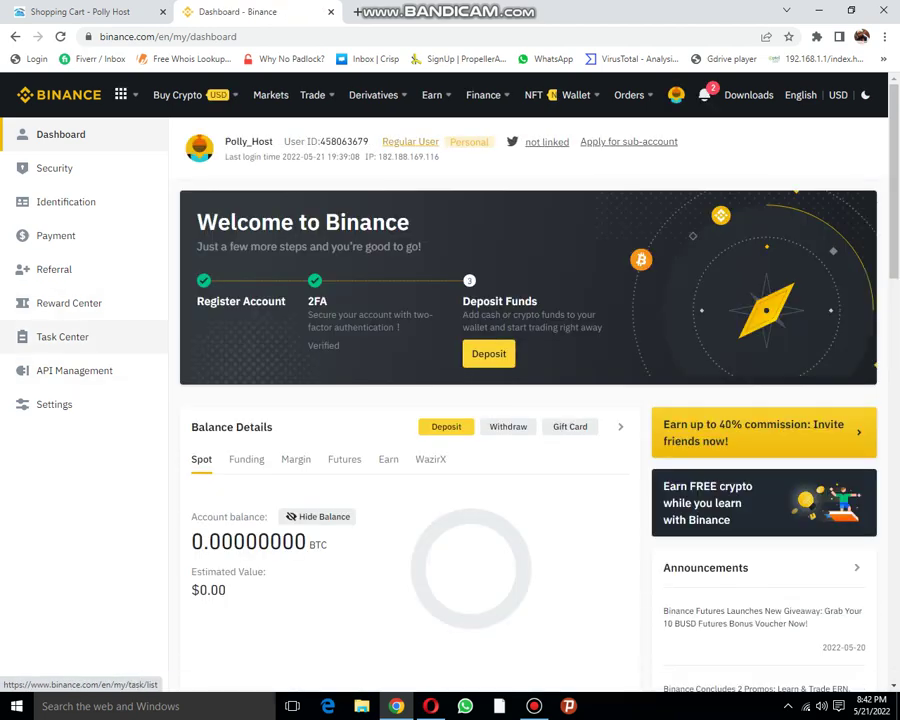
pyautogui.click(62, 337)
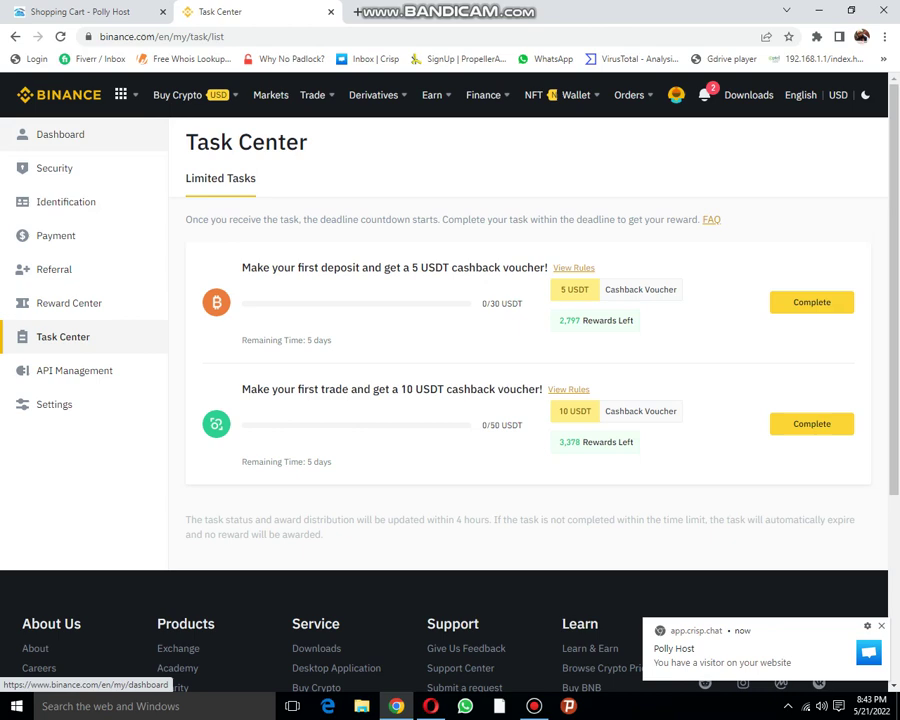
pyautogui.click(60, 134)
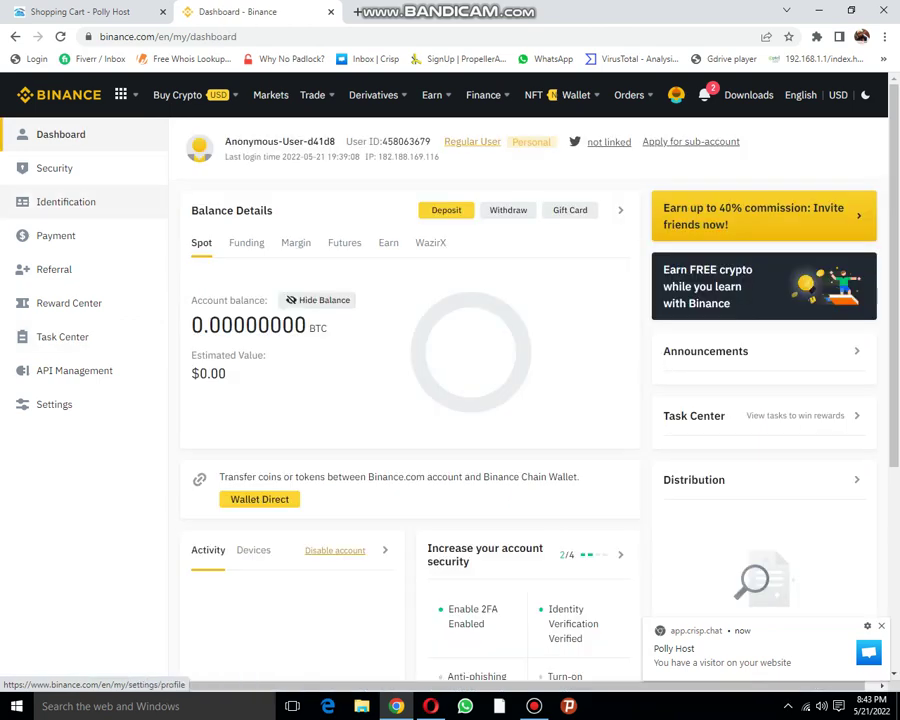
pyautogui.scroll(-1, 450, 400)
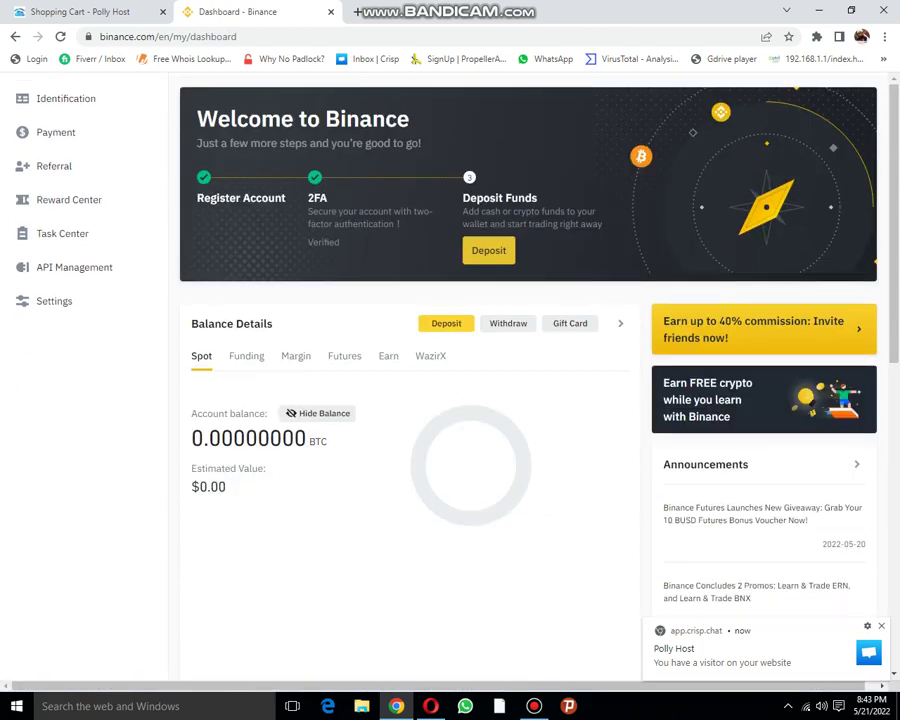
pyautogui.scroll(-2, 450, 400)
pyautogui.scroll(3, 450, 400)
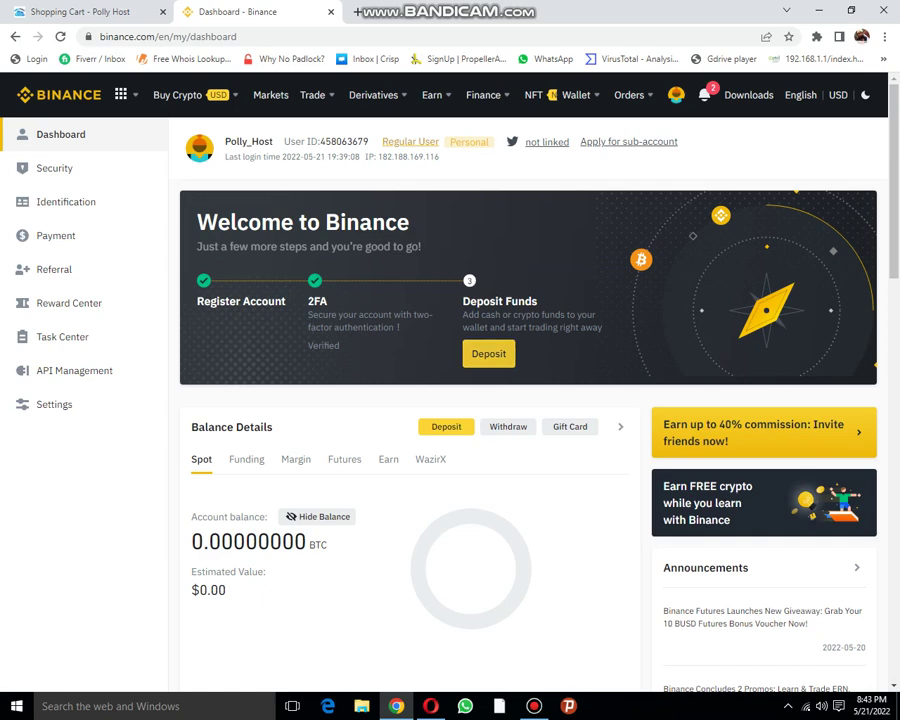
# Begin a crypto deposit with USDT (TetherUS) as the coin and browse the network list
pyautogui.click(489, 353)
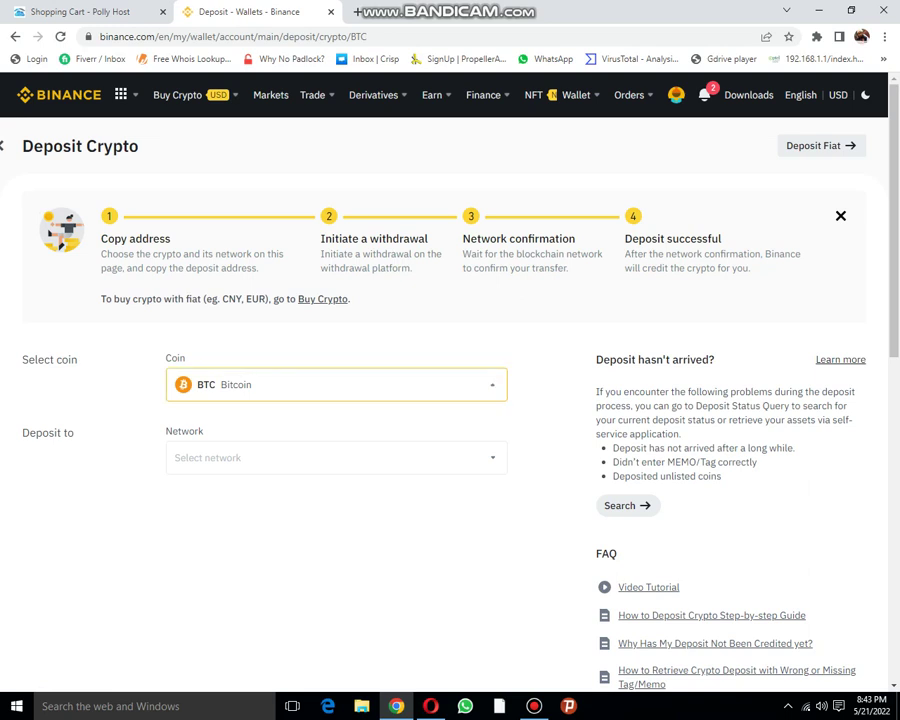
pyautogui.click(400, 384)
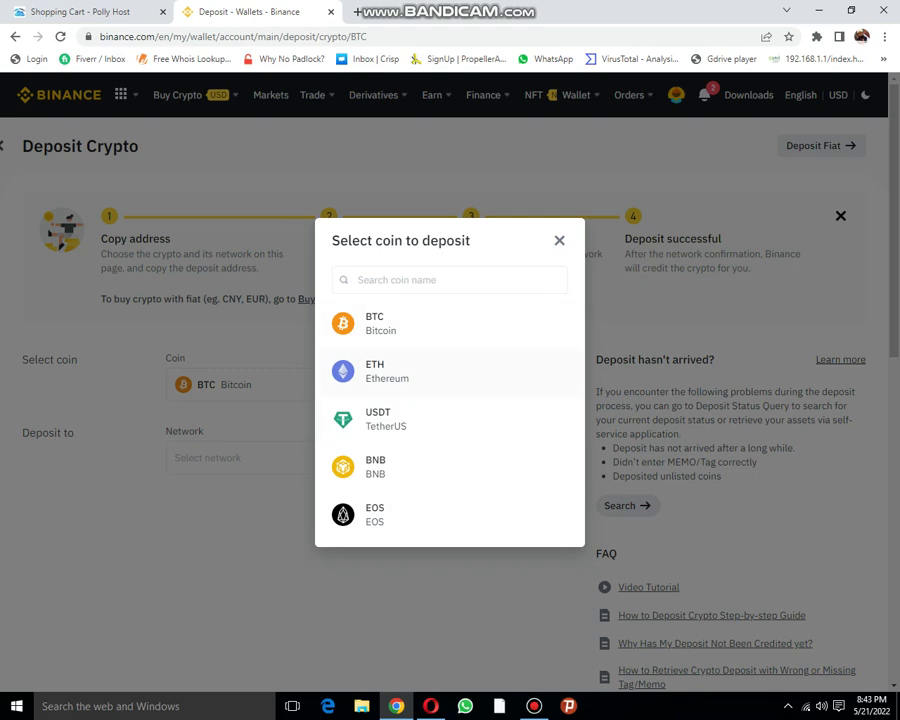
pyautogui.click(370, 418)
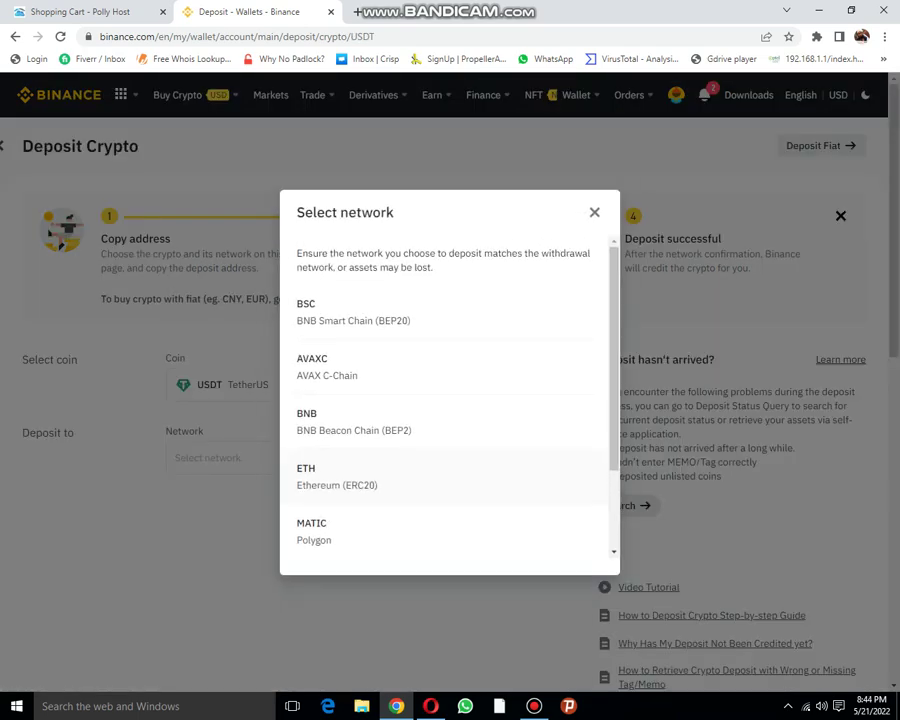
pyautogui.scroll(-2, 450, 400)
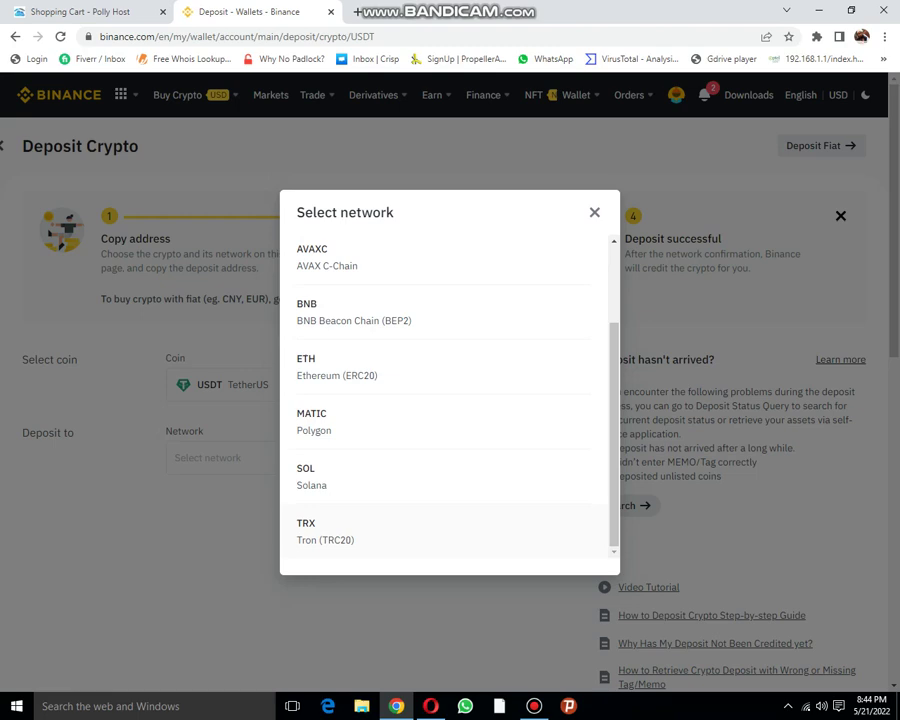
# Pick the Tron (TRC20) network, generate the USDT deposit address and copy it
pyautogui.click(340, 531)
pyautogui.scroll(-2, 450, 400)
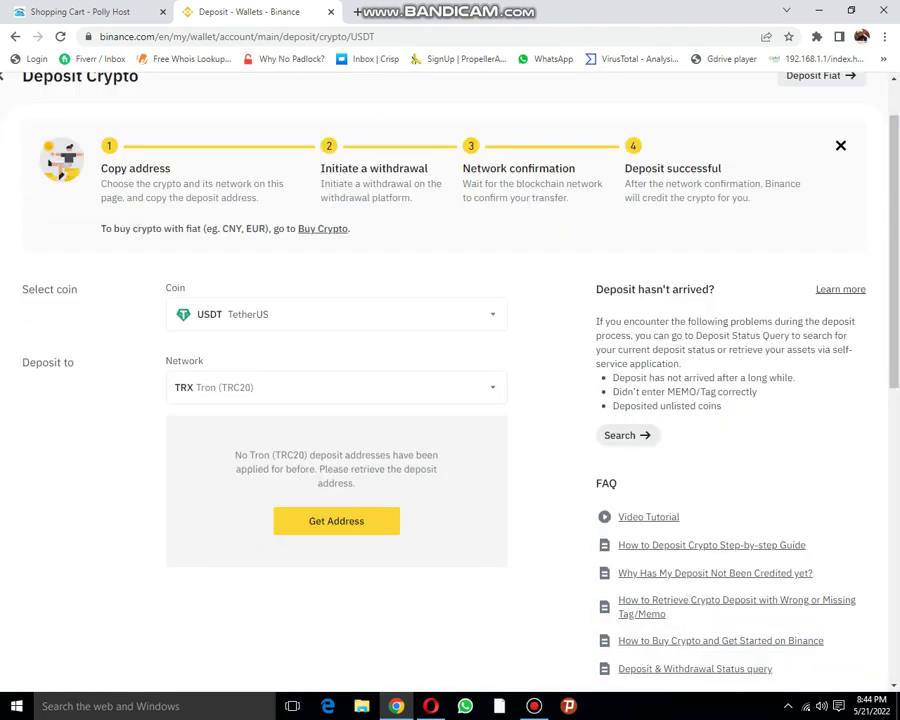
pyautogui.scroll(-1, 450, 400)
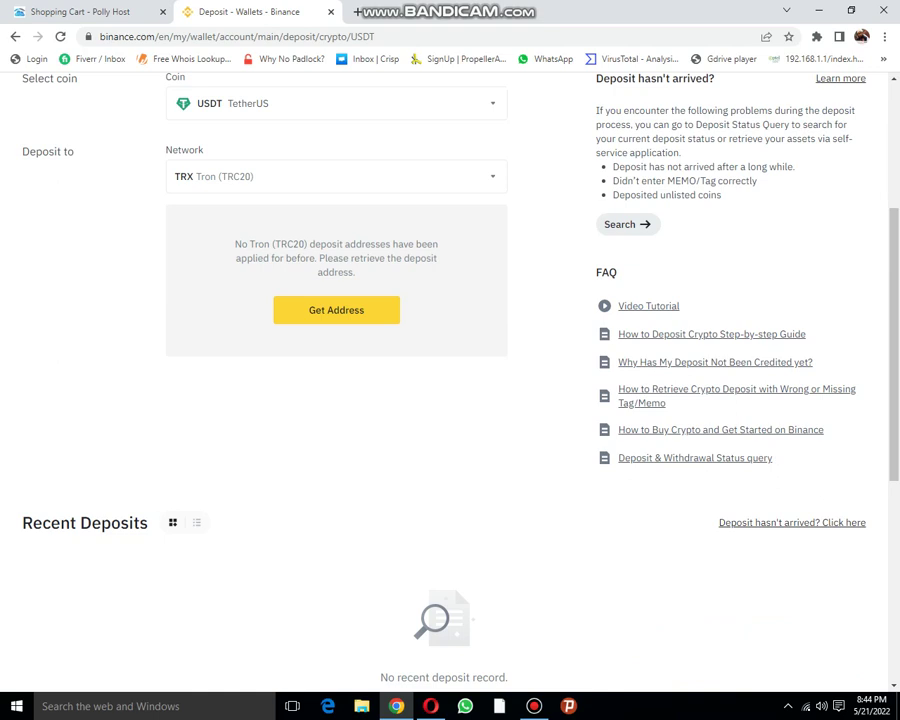
pyautogui.click(336, 310)
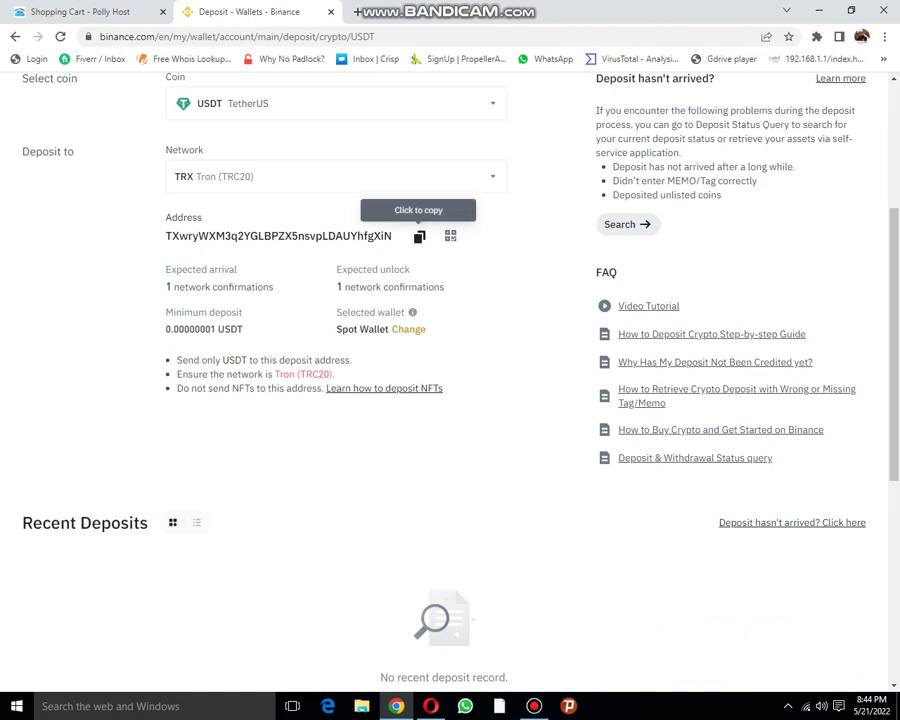
pyautogui.click(419, 236)
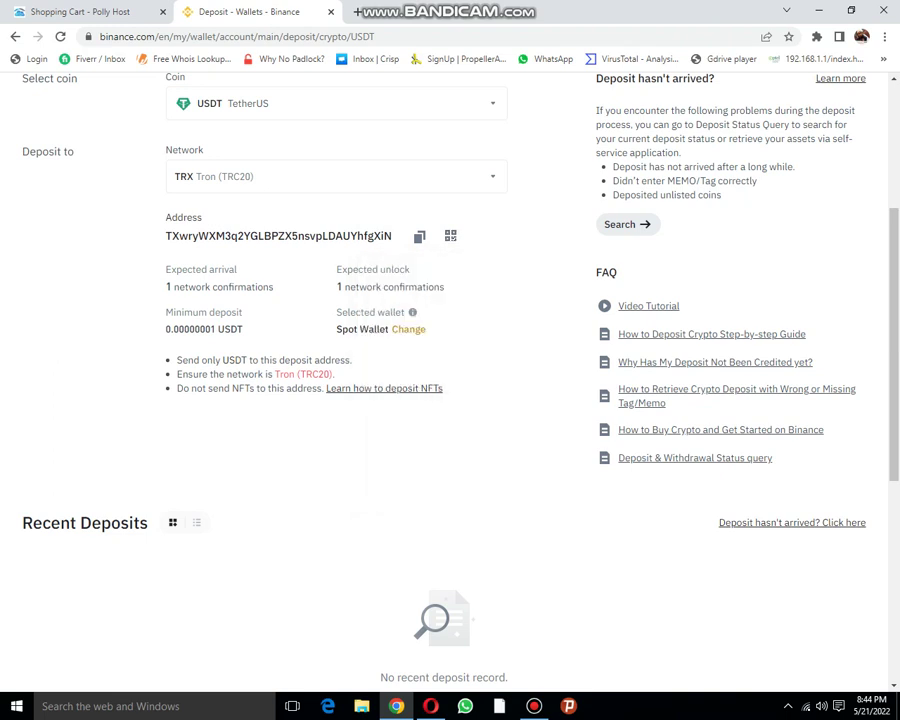
# Copy the TRC20 USDT deposit address once more and switch to the other browser window
pyautogui.hotkey('alt', 'Tab')
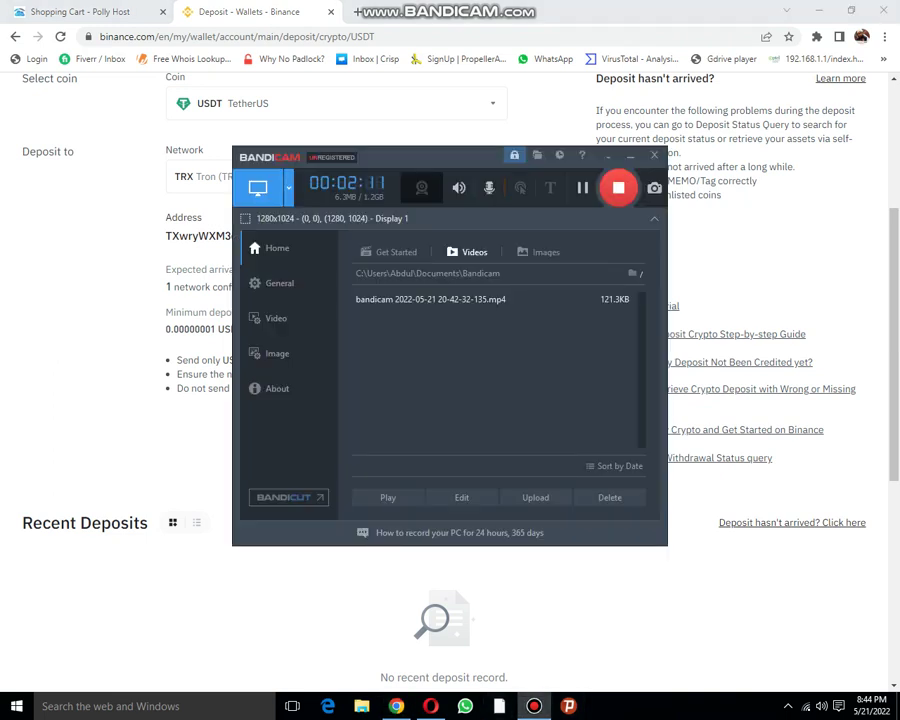
pyautogui.hotkey('alt', 'Tab')
pyautogui.scroll(3, 419, 447)
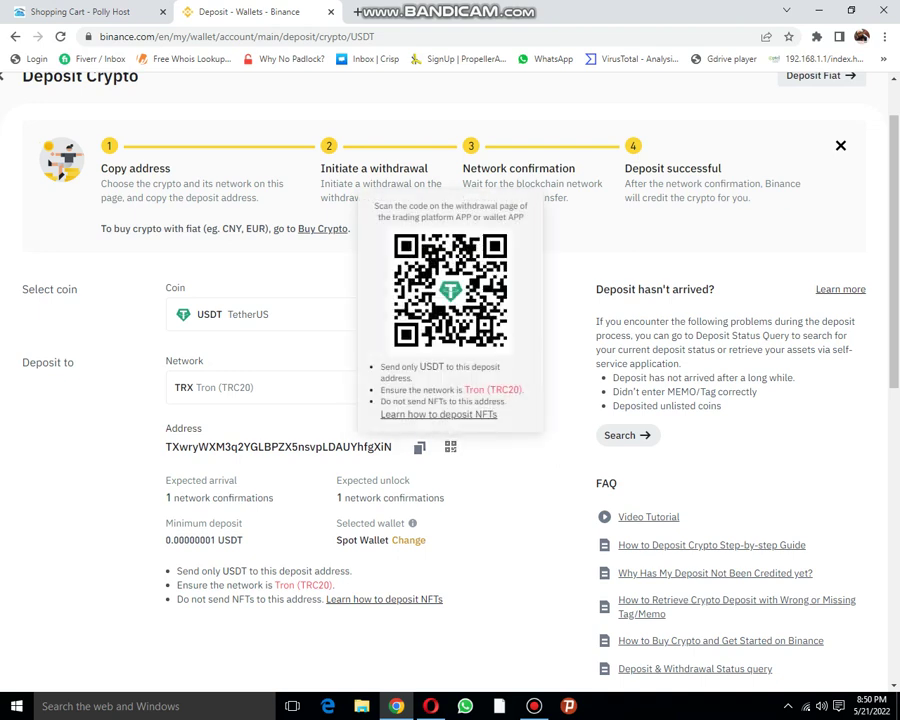
pyautogui.rightClick(462, 299)
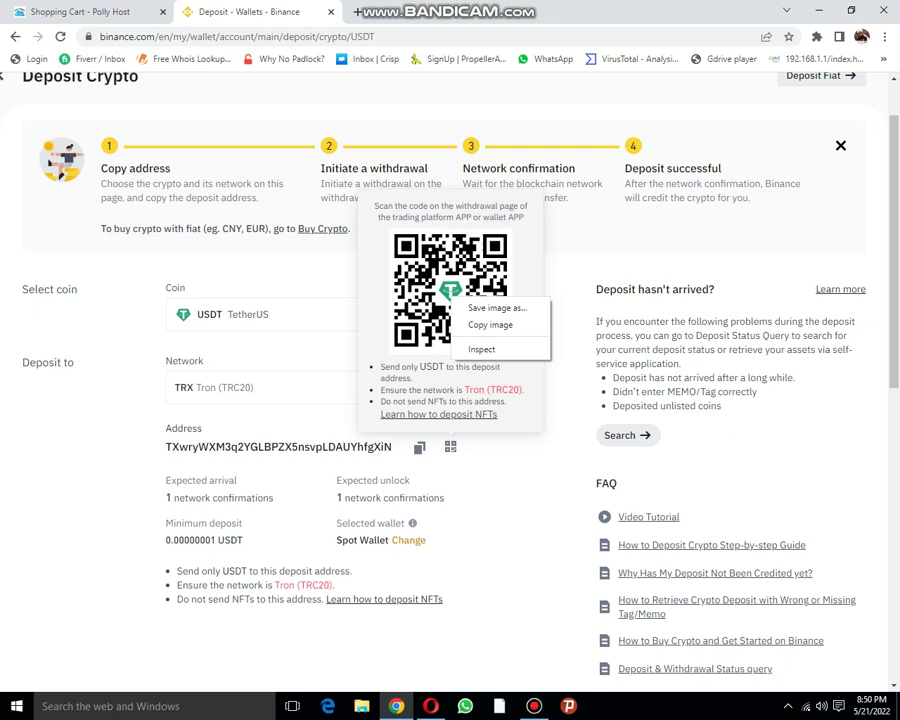
pyautogui.press('Escape')
pyautogui.click(419, 447)
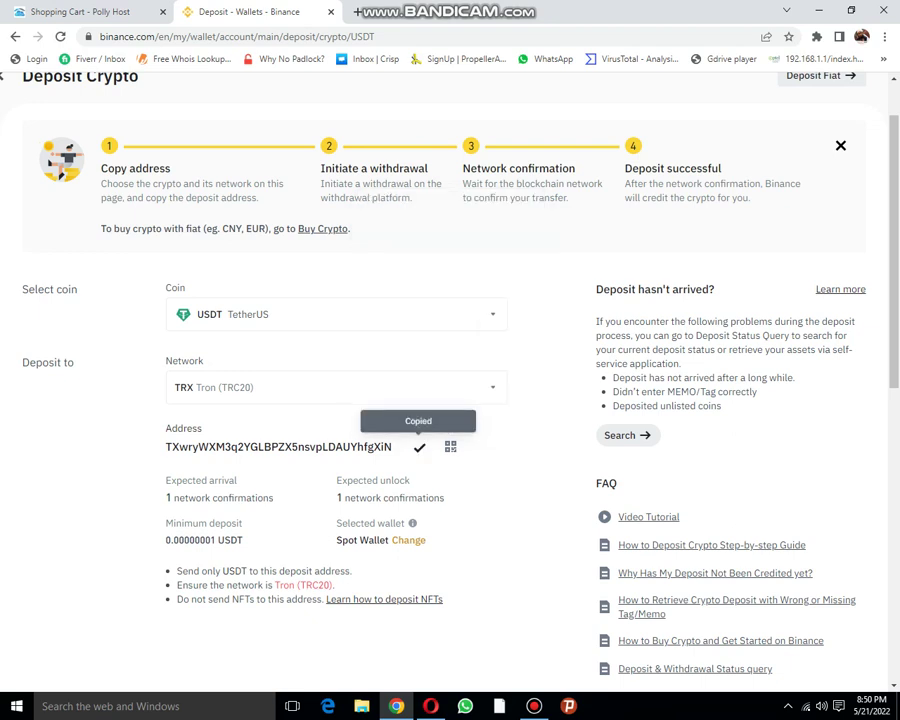
pyautogui.hotkey('alt', 'Tab')
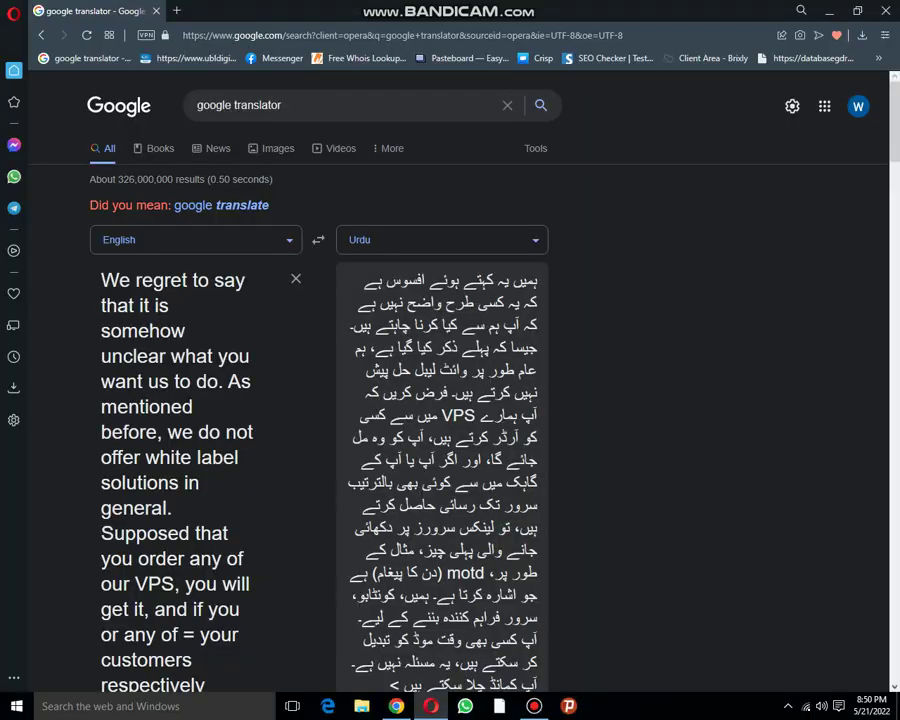
# Send the copied TRC20 deposit address as a WhatsApp message
pyautogui.click(14, 176)
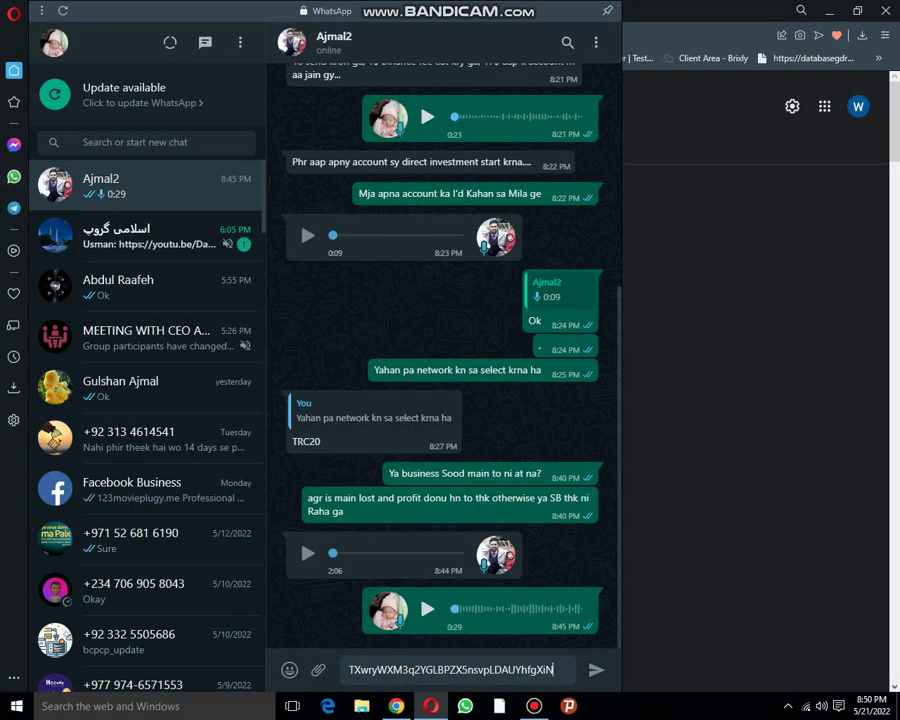
pyautogui.hotkey('ctrl', 'a')
pyautogui.press('BackSpace')
pyautogui.hotkey('ctrl', 'v')
pyautogui.press('Return')
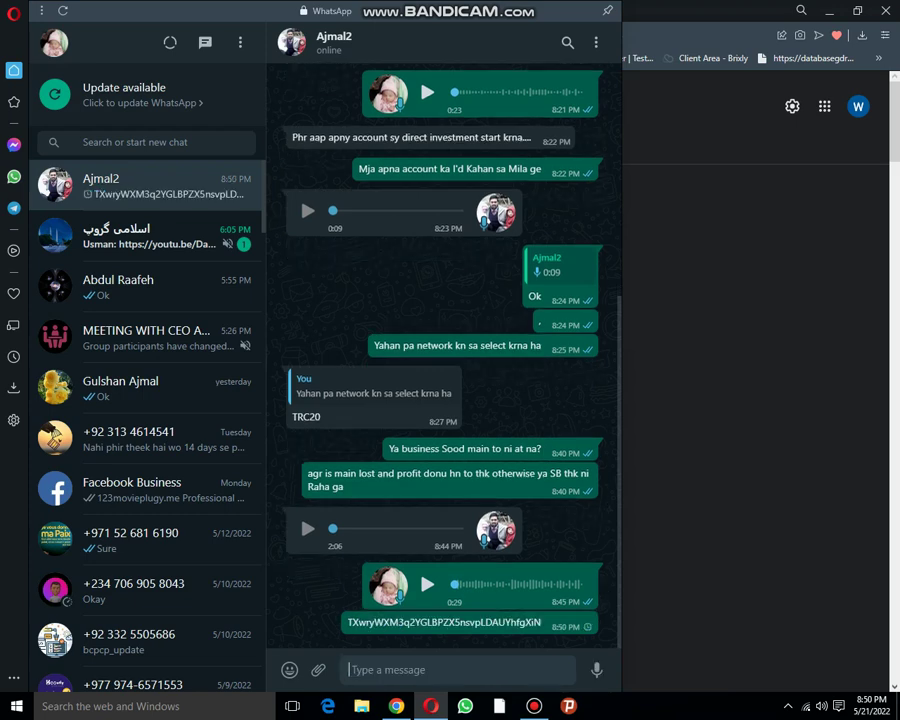
# Copy the deposit QR code image from the Binance deposit page
pyautogui.hotkey('alt', 'Tab')
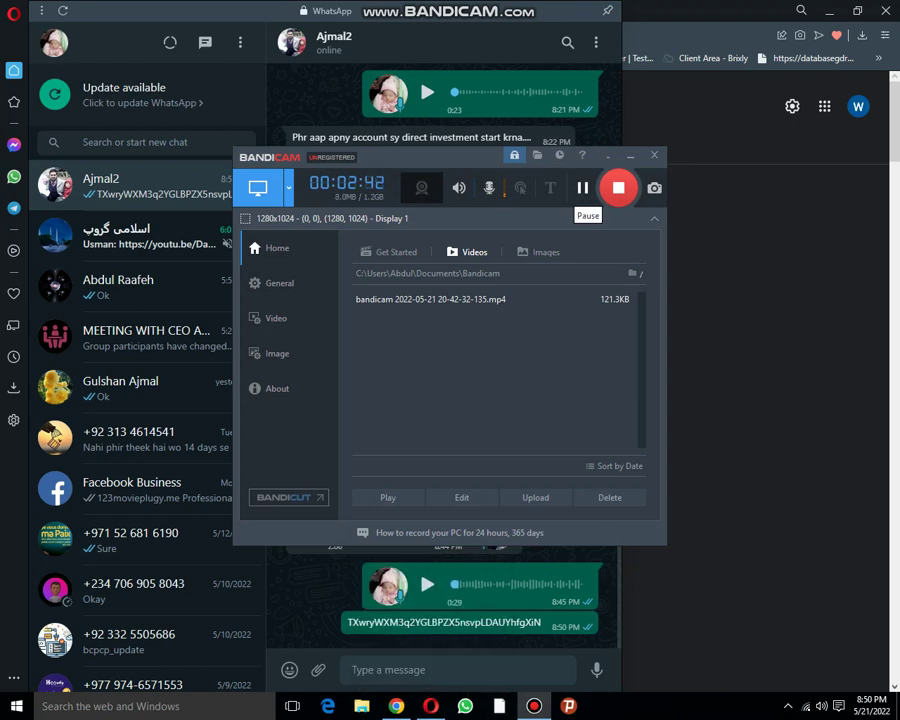
pyautogui.hotkey('alt', 'Tab')
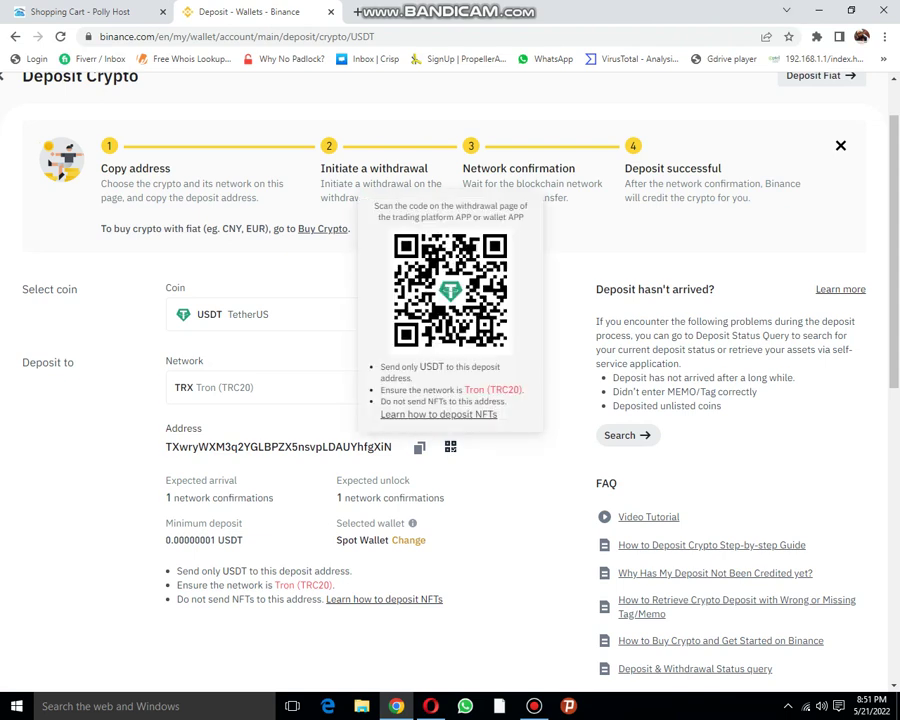
pyautogui.rightClick(464, 285)
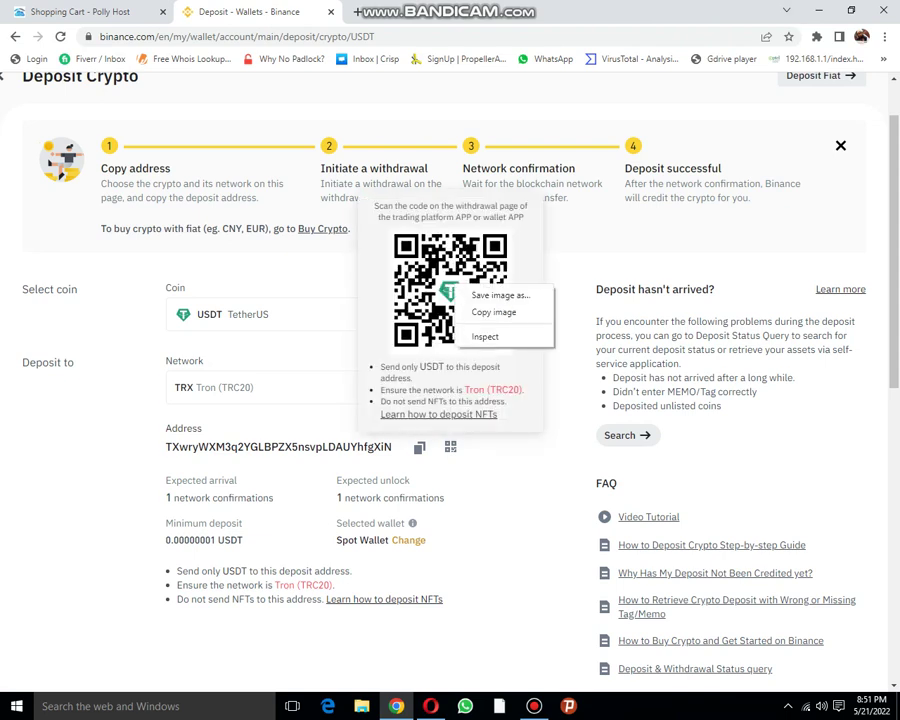
pyautogui.click(494, 311)
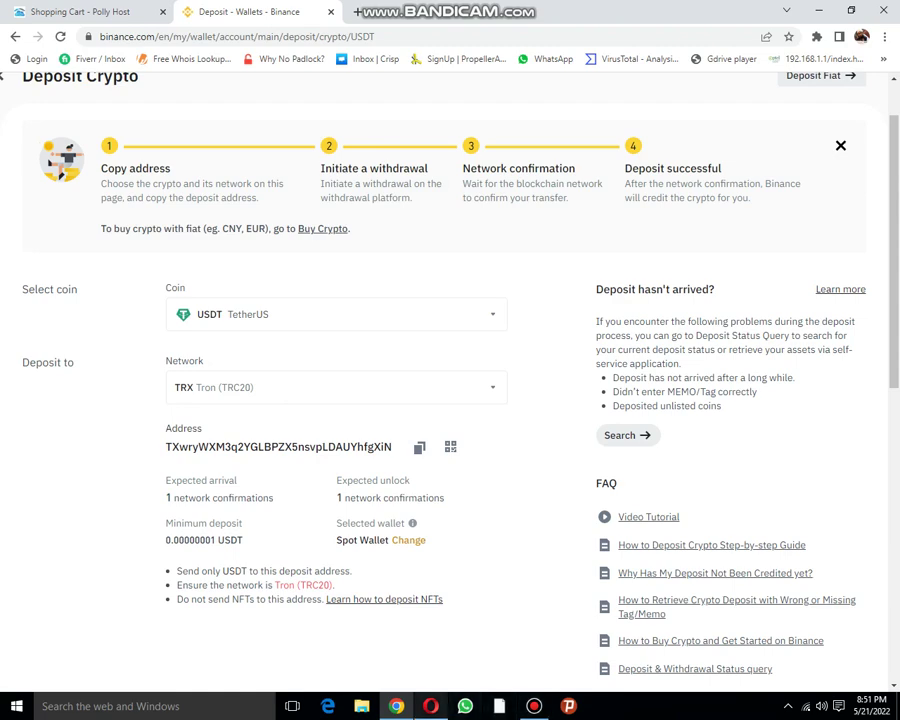
pyautogui.hotkey('alt', 'Tab')
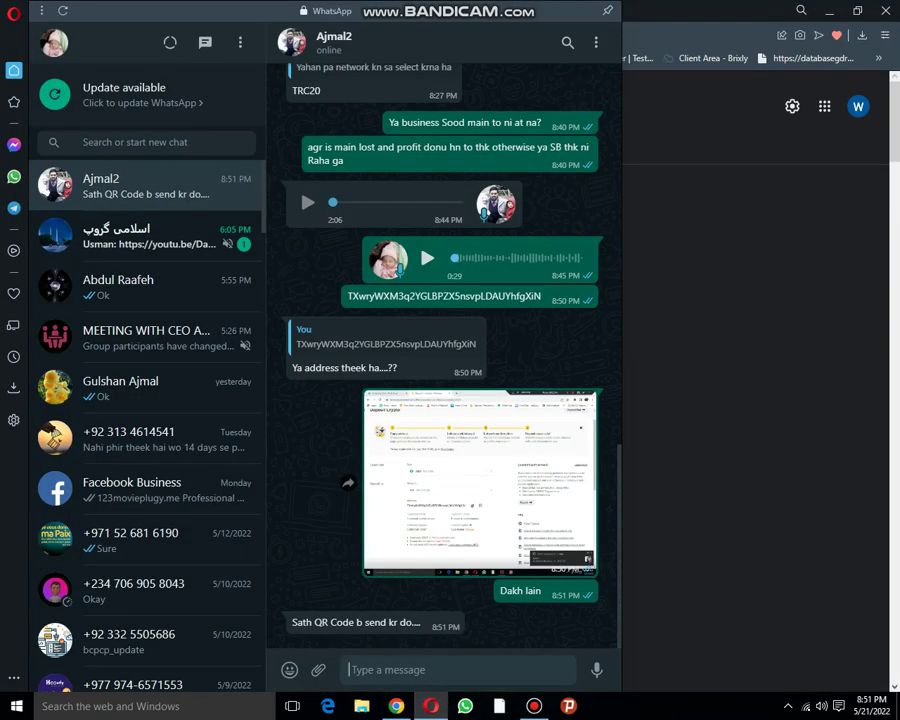
# Paste and send the deposit QR code image in the WhatsApp chat
pyautogui.hotkey('ctrl', 'v')
pyautogui.press('Return')
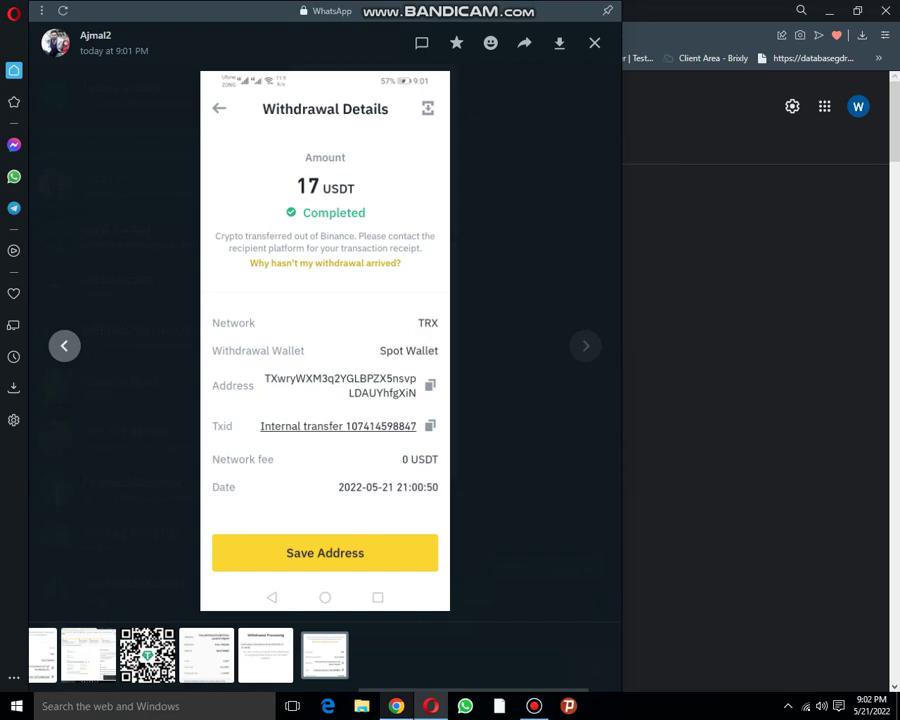
pyautogui.hotkey('alt', 'Tab')
# Reload the Binance deposit page and open the completed 17 USDT TRX deposit's details
pyautogui.hotkey('ctrl', 'shift', 'Tab')
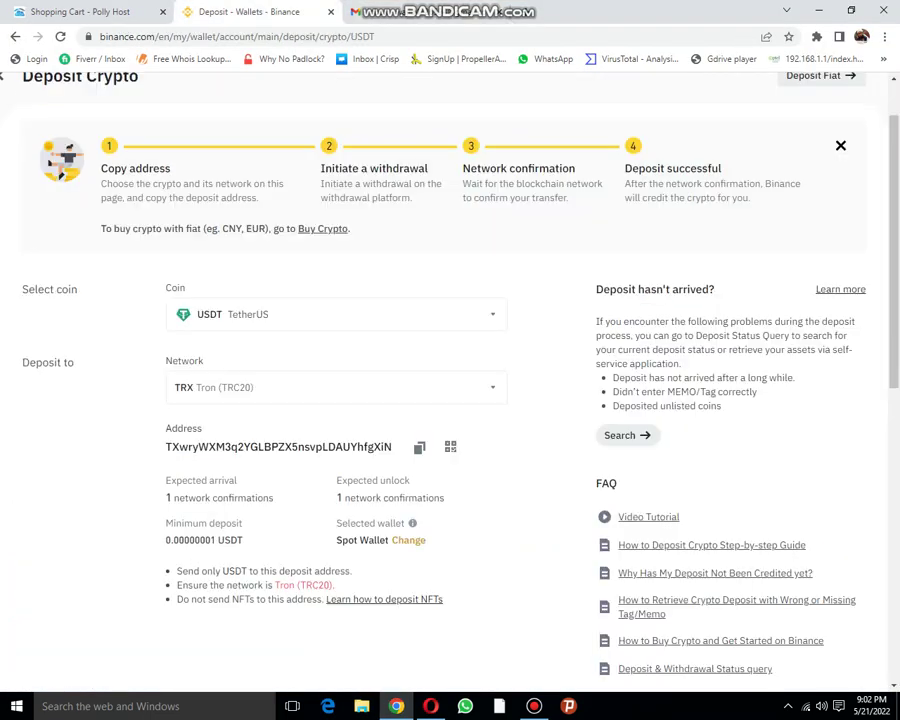
pyautogui.scroll(-2, 450, 400)
pyautogui.scroll(-2, 450, 400)
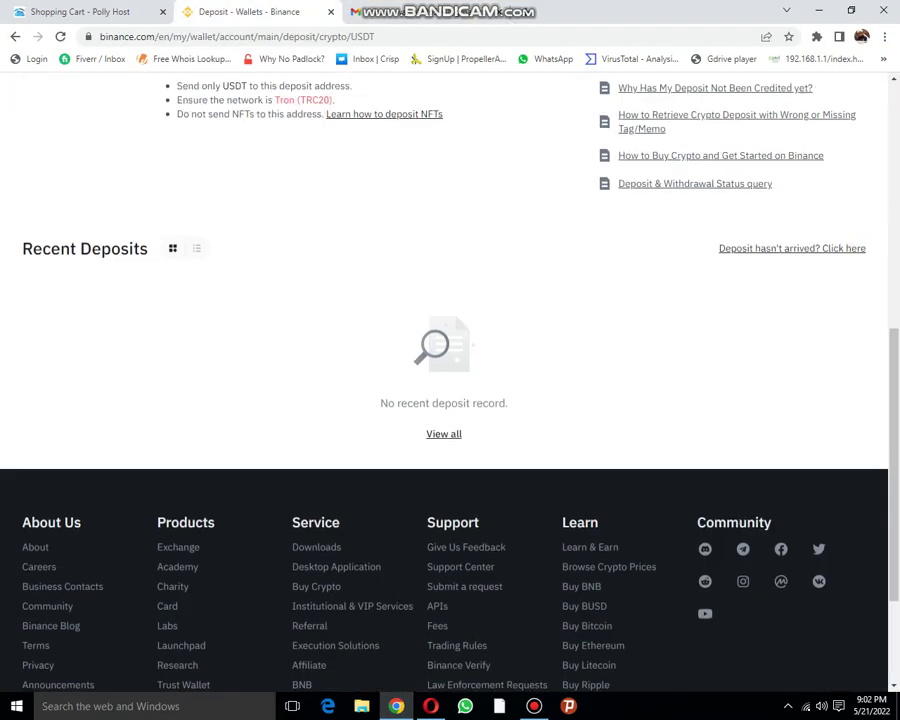
pyautogui.press('F5')
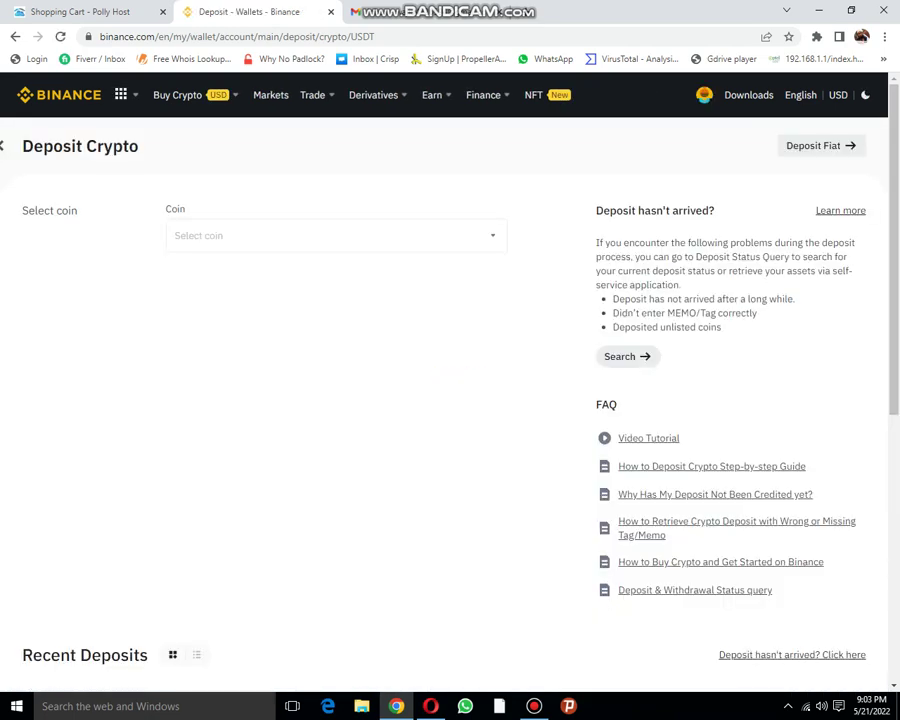
pyautogui.scroll(-1, 450, 400)
pyautogui.scroll(-2, 450, 400)
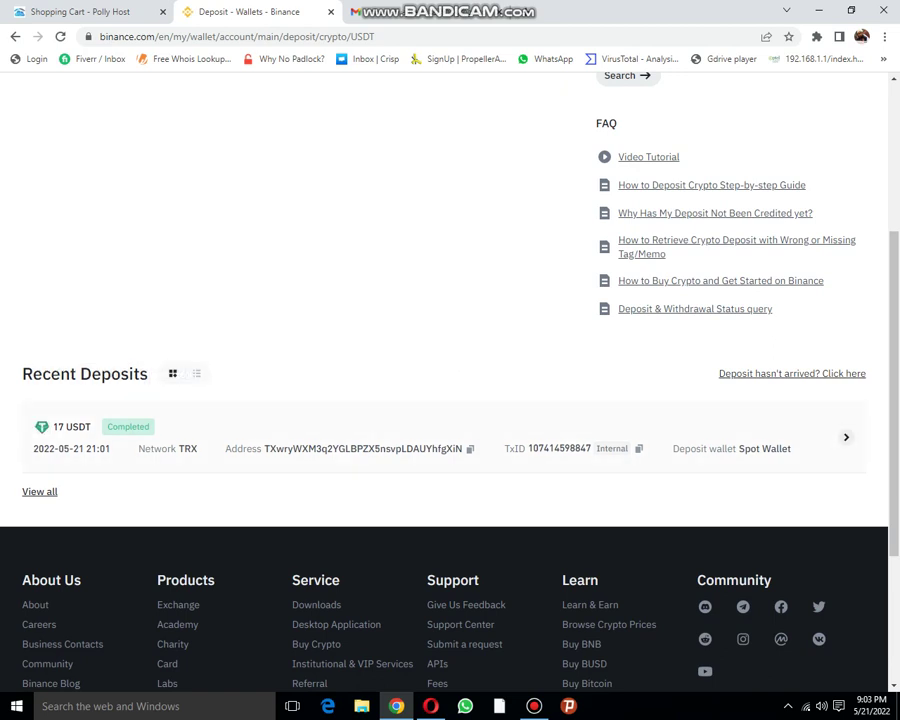
pyautogui.click(846, 437)
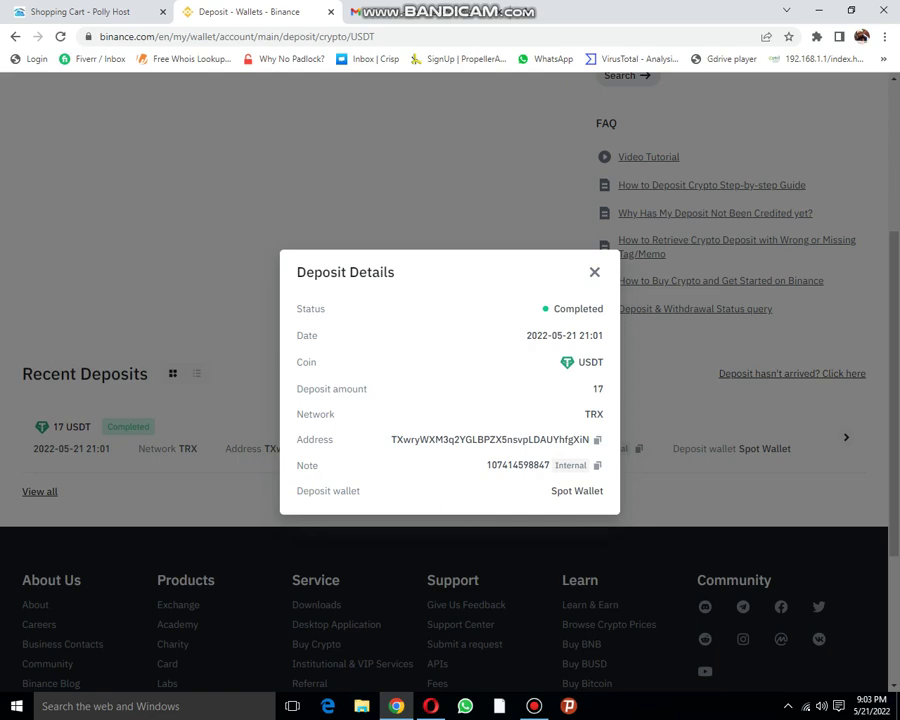
# Close the deposit details and read Gmail's Binance Deposit Confirmed email for 17 USDT
pyautogui.click(594, 272)
pyautogui.click(400, 11)
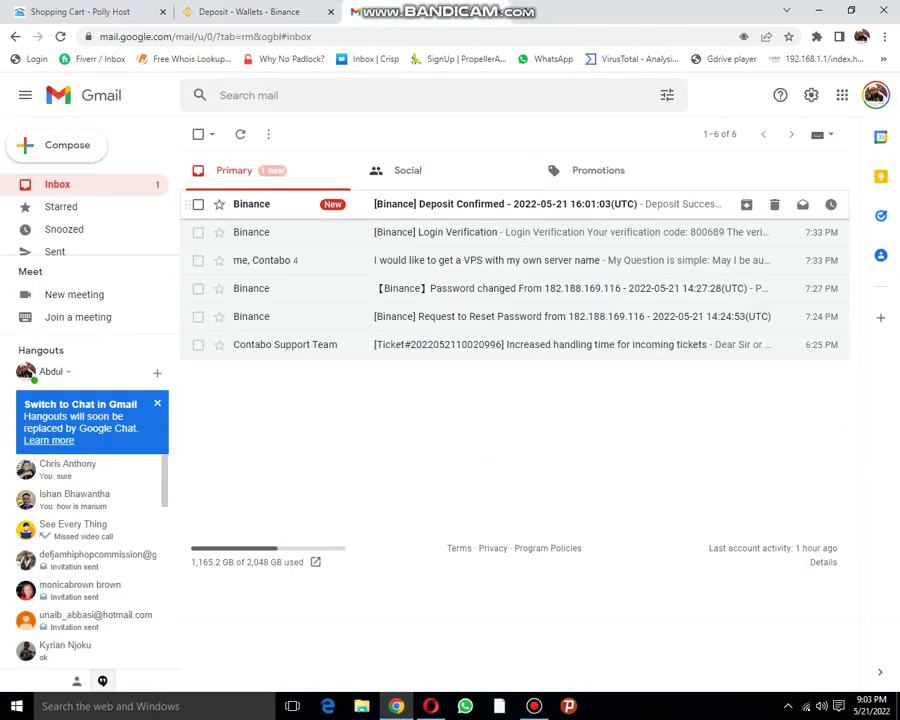
pyautogui.click(505, 204)
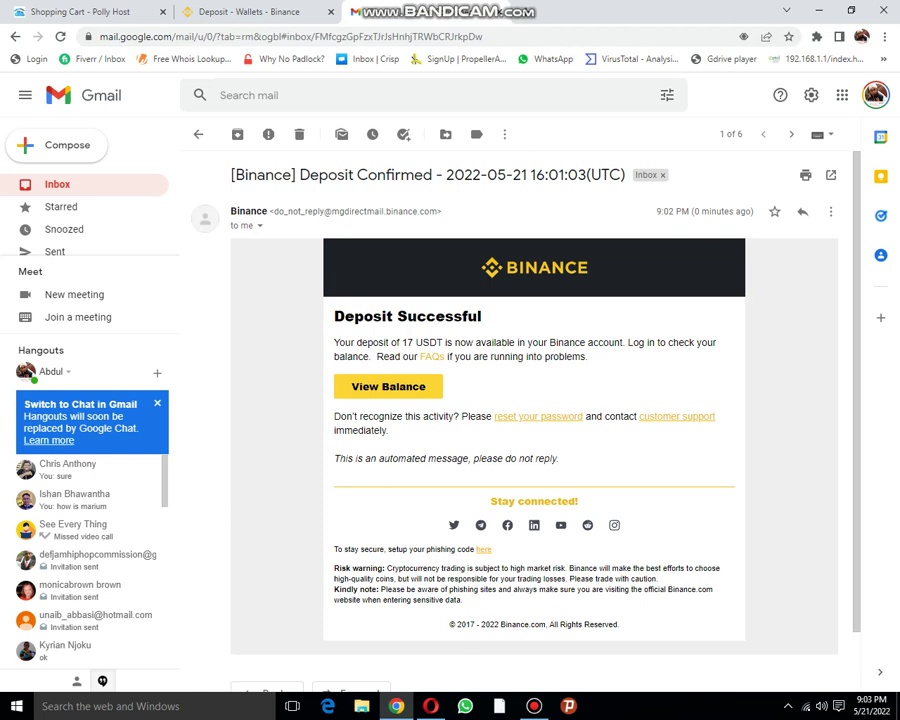
pyautogui.scroll(-1, 534, 400)
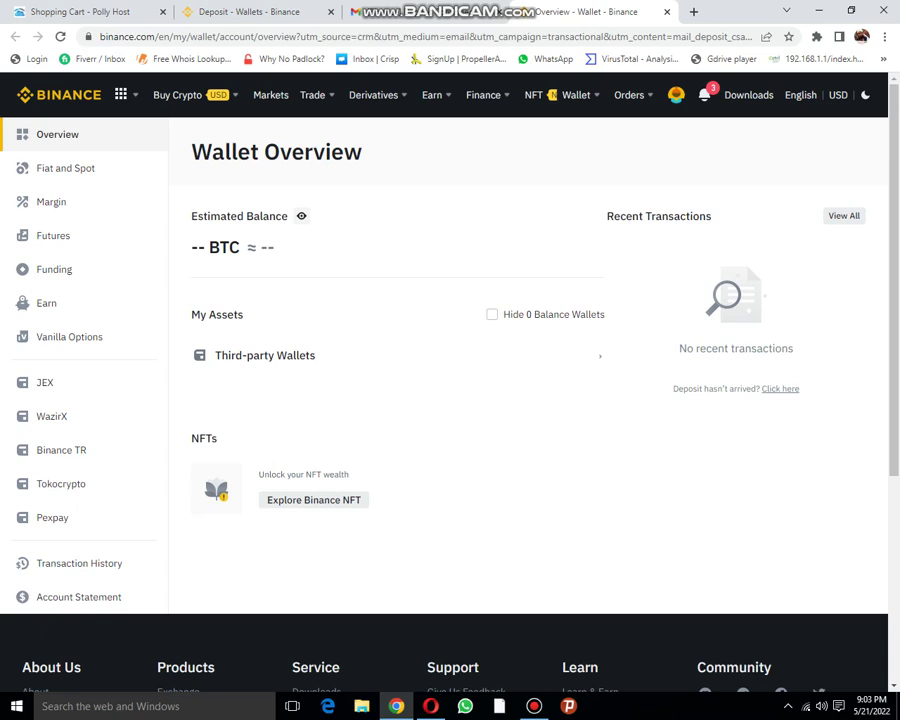
# Scroll the Wallet Overview to check the estimated balance and recent transactions
pyautogui.scroll(-2, 450, 380)
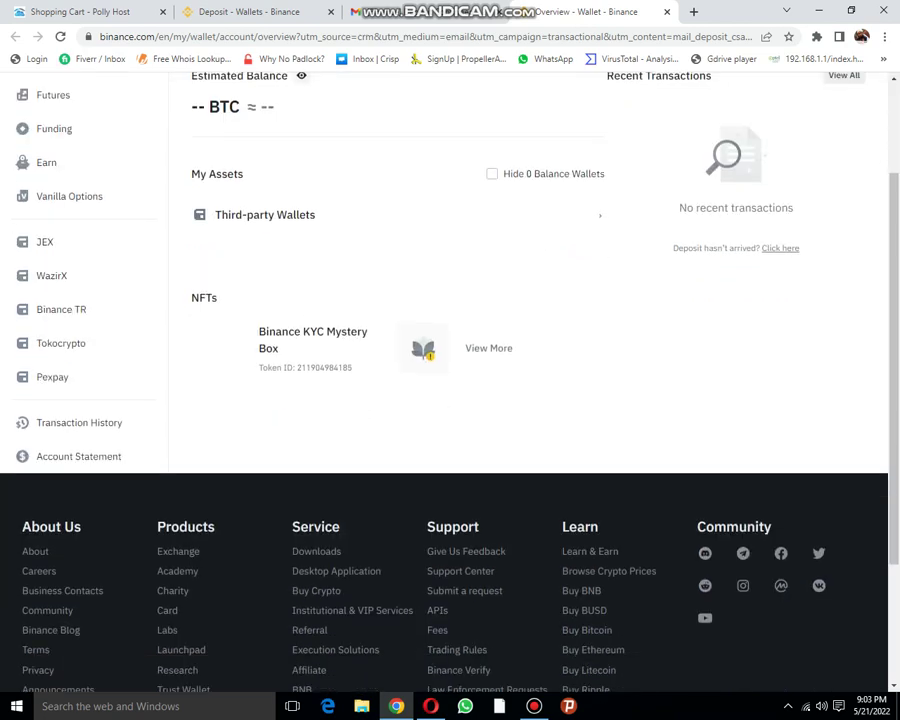
pyautogui.scroll(2, 450, 380)
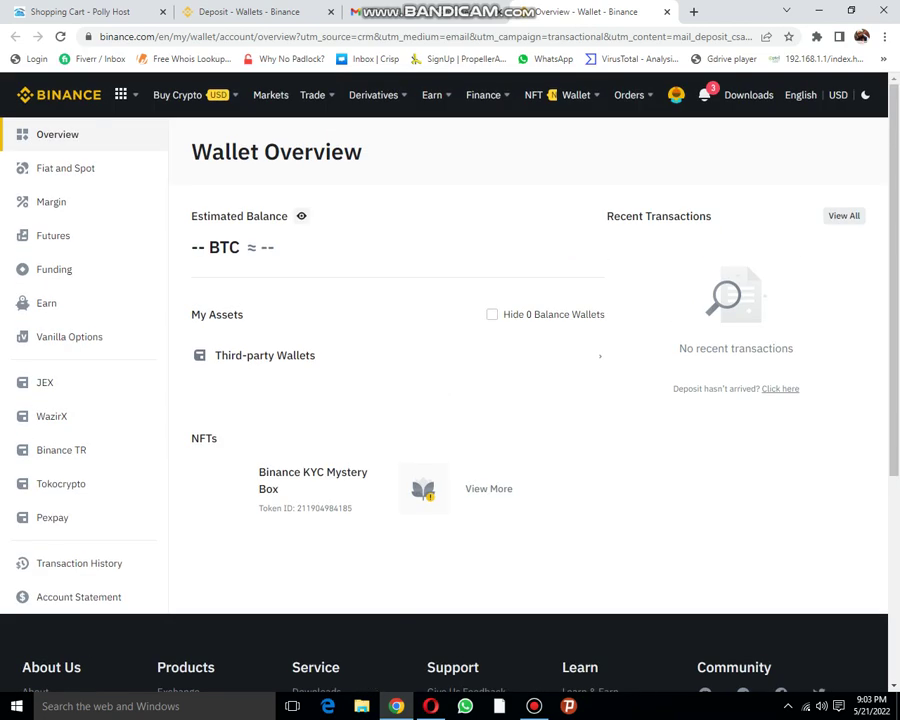